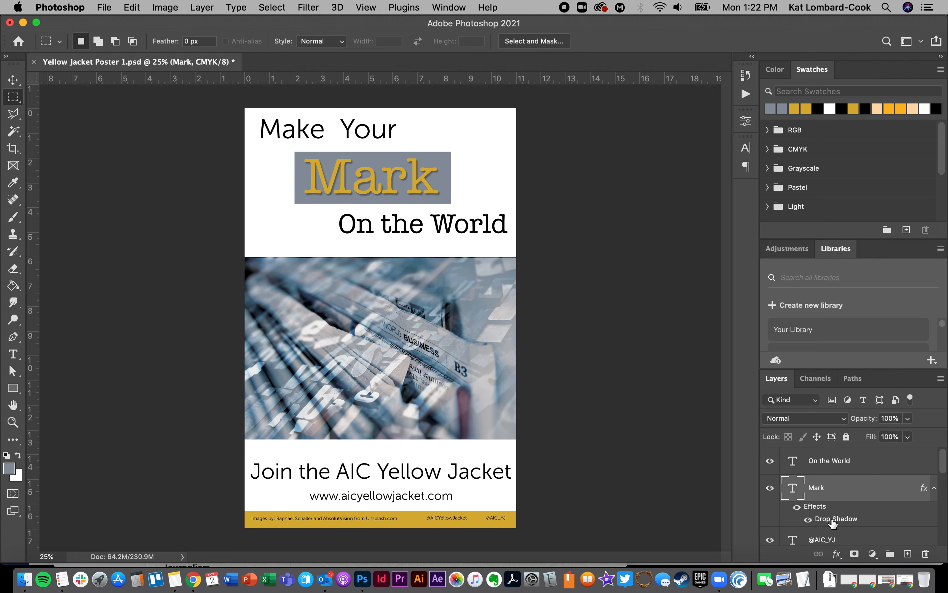
# - Hide and show the Mark layer's Drop Shadow and its whole effects group to compare the text with and without them
pyautogui.click(808, 520)
pyautogui.click(809, 520)
pyautogui.click(797, 507)
pyautogui.click(797, 508)
pyautogui.click(809, 520)
pyautogui.click(808, 520)
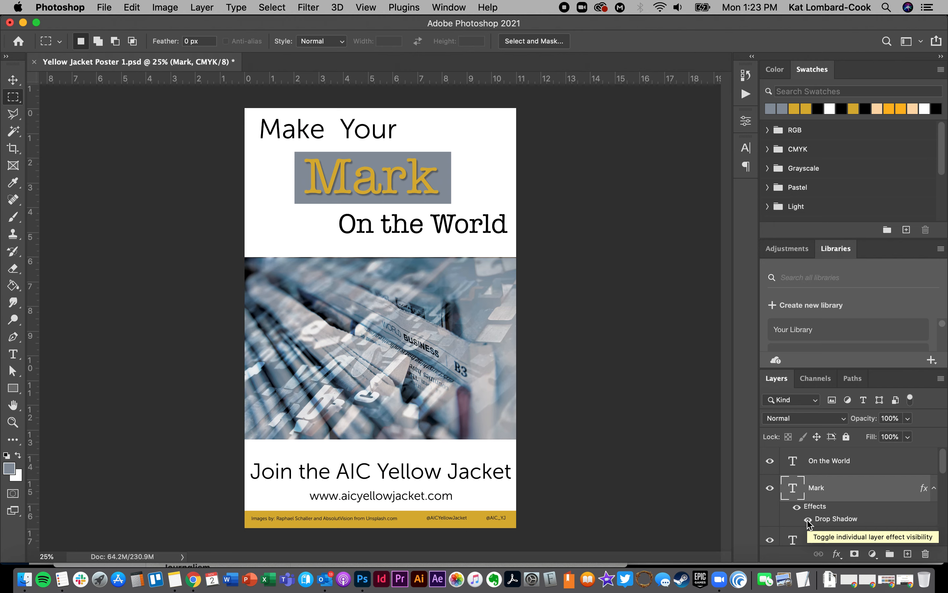
# - Open the Mark layer's Drop Shadow settings in Layer Style and turn the Drop Shadow effect off
pyautogui.doubleClick(827, 521)
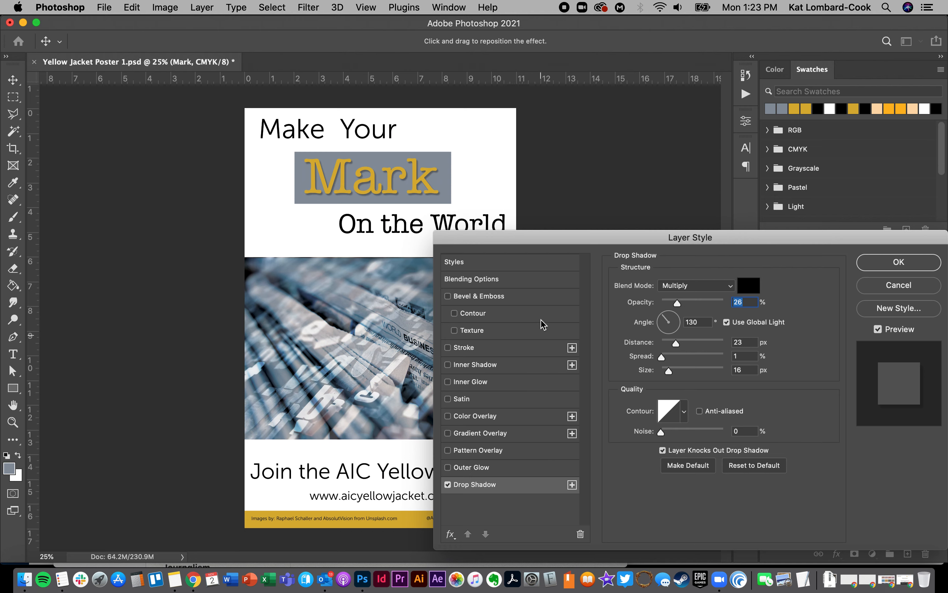
pyautogui.click(448, 486)
pyautogui.click(449, 486)
pyautogui.click(448, 486)
pyautogui.click(448, 485)
pyautogui.click(448, 485)
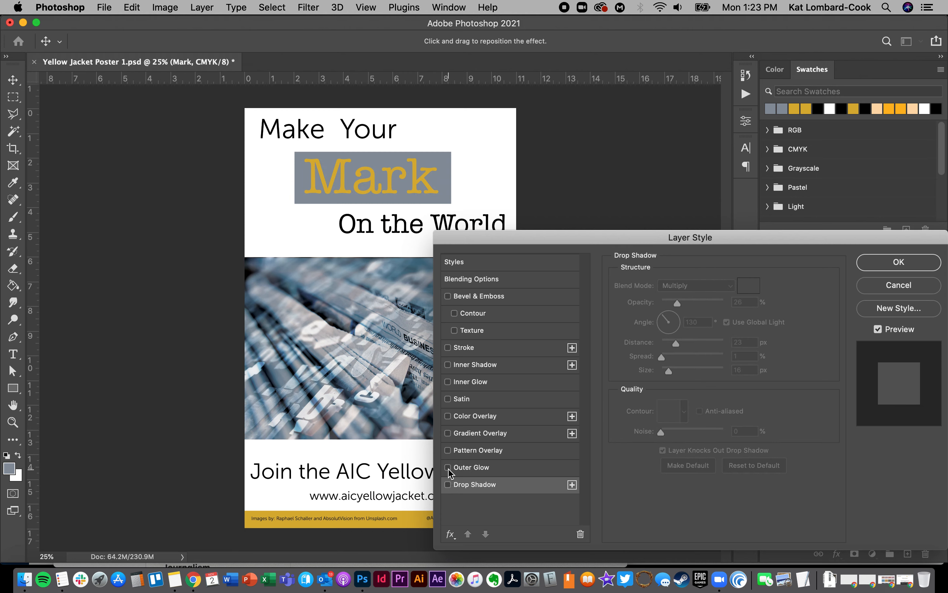
# - Preview Outer Glow and Inner Shadow one at a time on the Mark text, switching each off again
pyautogui.click(448, 468)
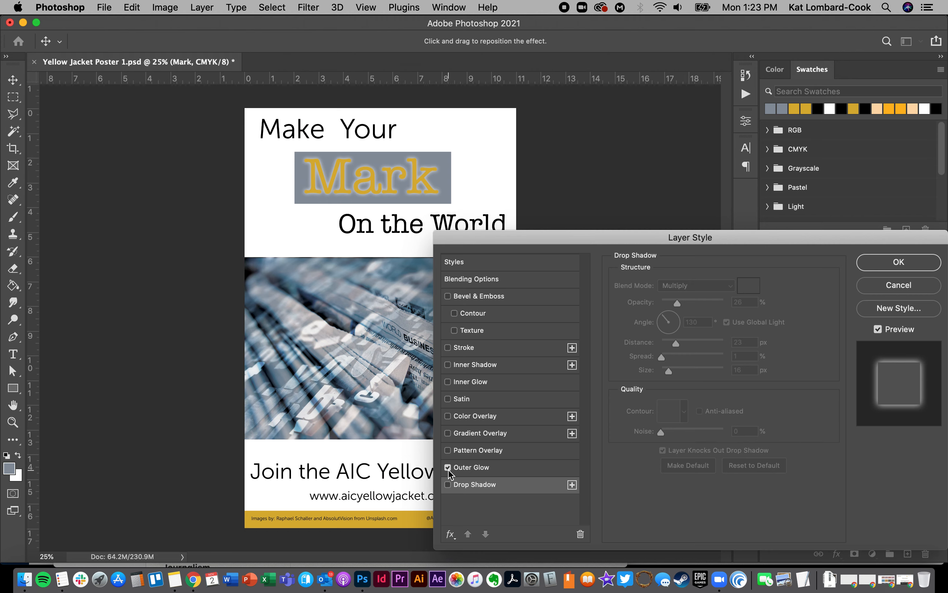
pyautogui.click(449, 470)
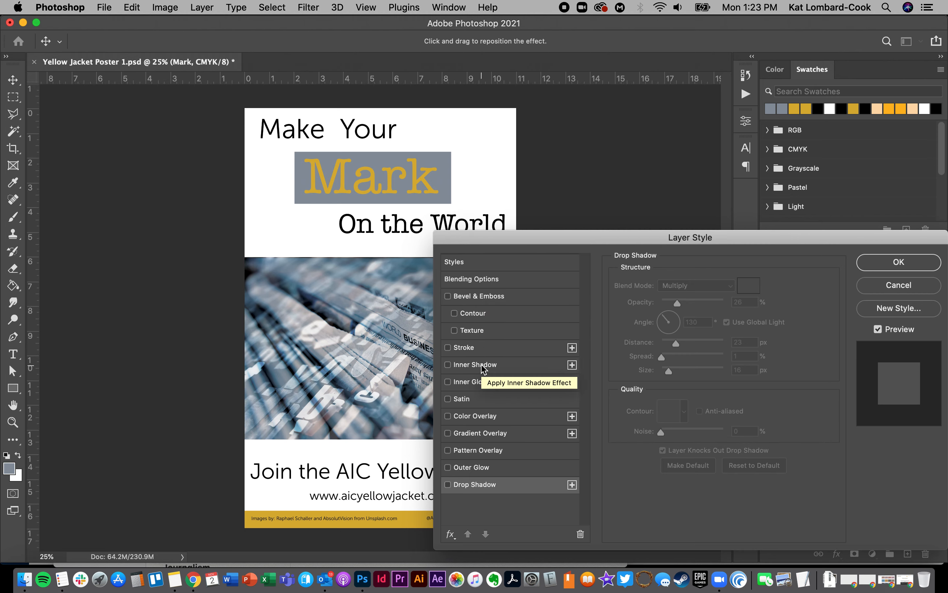
pyautogui.click(451, 363)
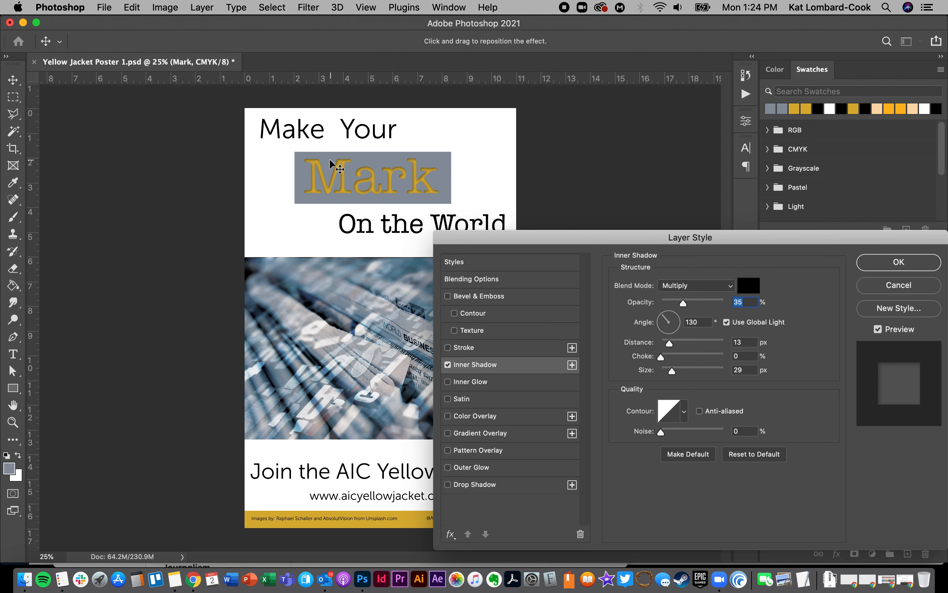
pyautogui.click(448, 363)
# - Enable Bevel & Emboss on the Mark text and try the Outer Bevel, Inner Bevel and Emboss styles
pyautogui.click(448, 296)
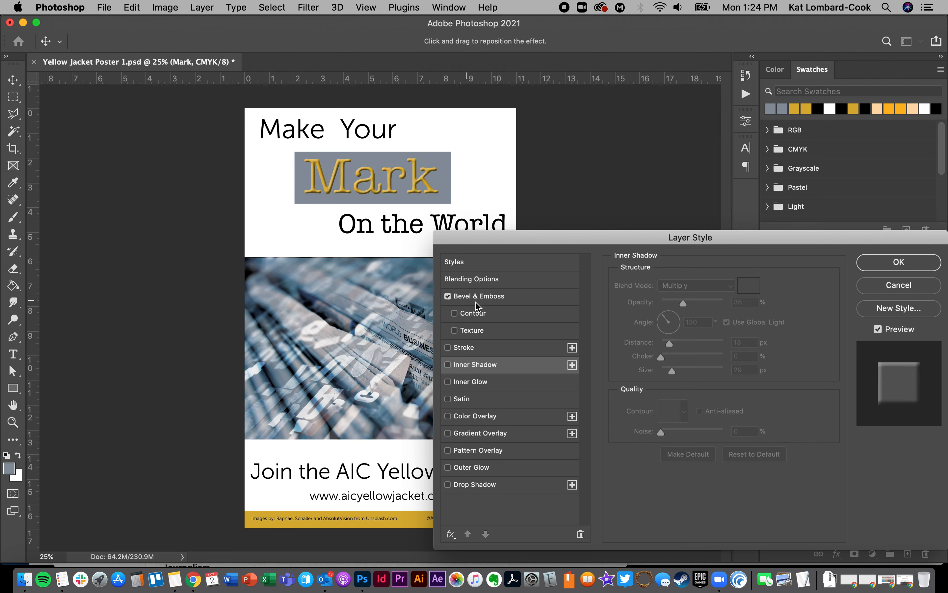
pyautogui.click(498, 304)
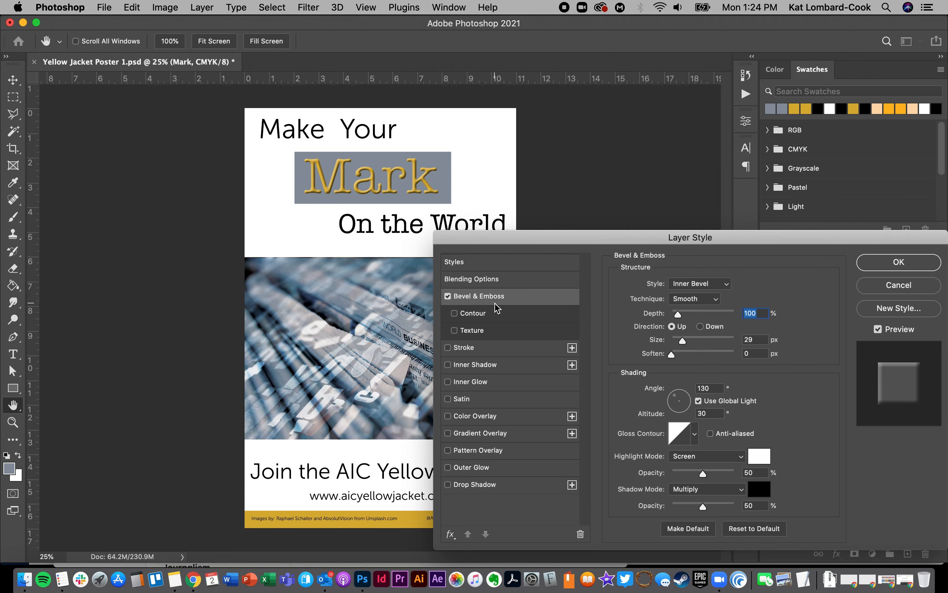
pyautogui.click(720, 285)
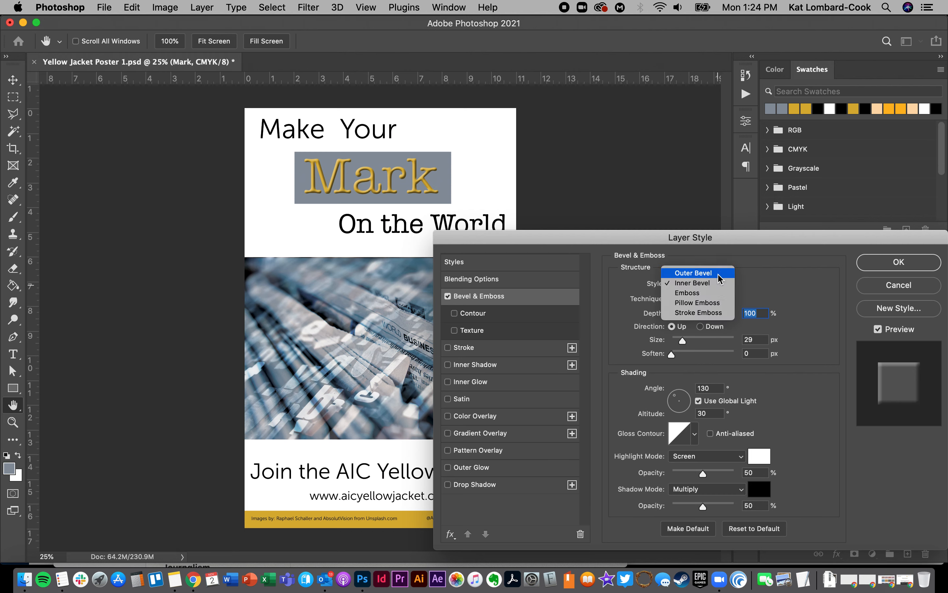
pyautogui.click(721, 273)
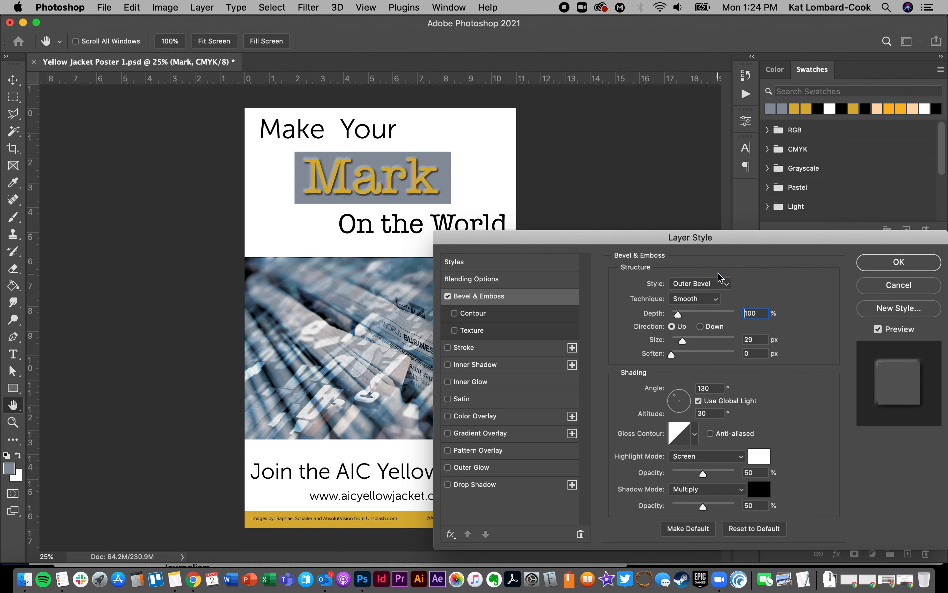
pyautogui.click(716, 284)
pyautogui.click(714, 293)
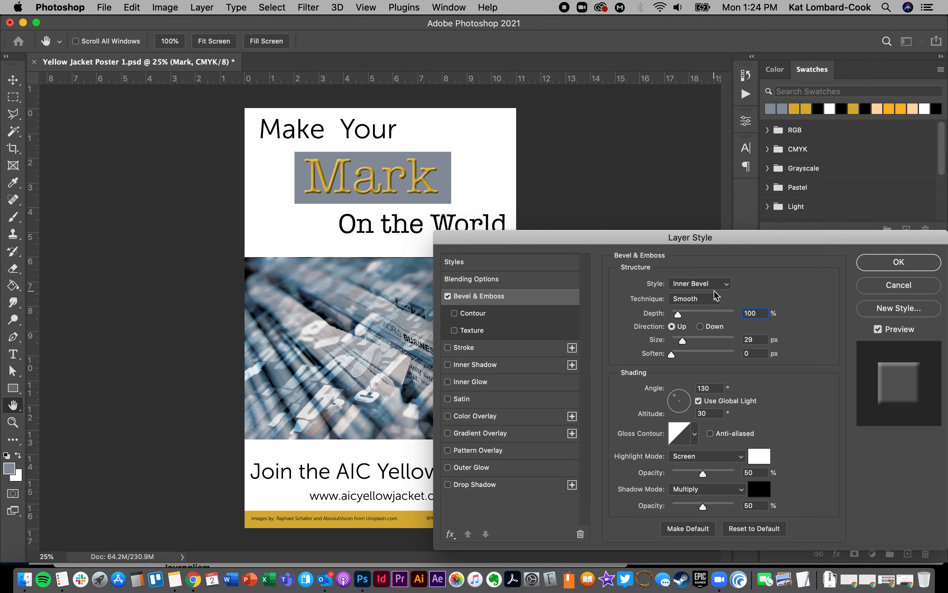
pyautogui.click(717, 283)
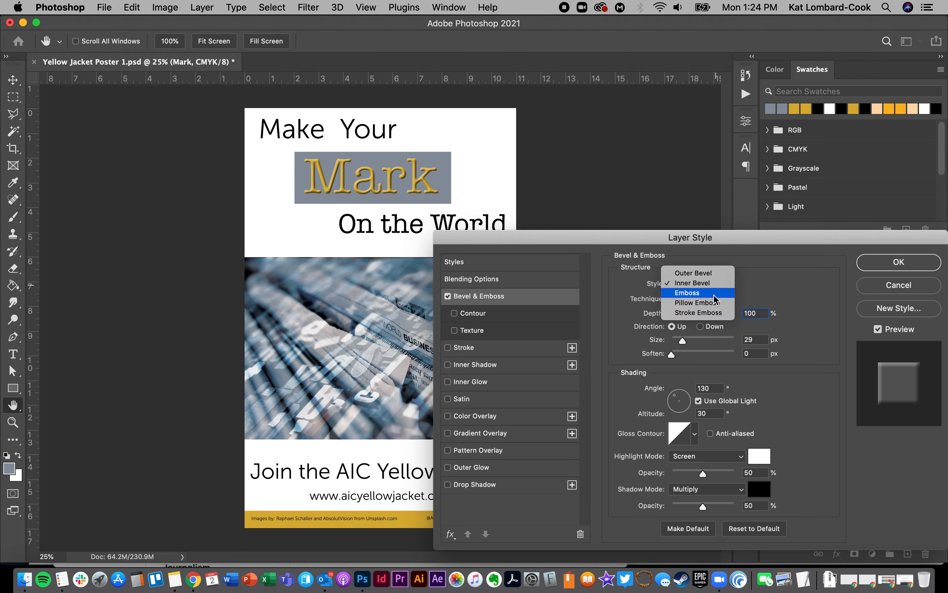
pyautogui.click(714, 293)
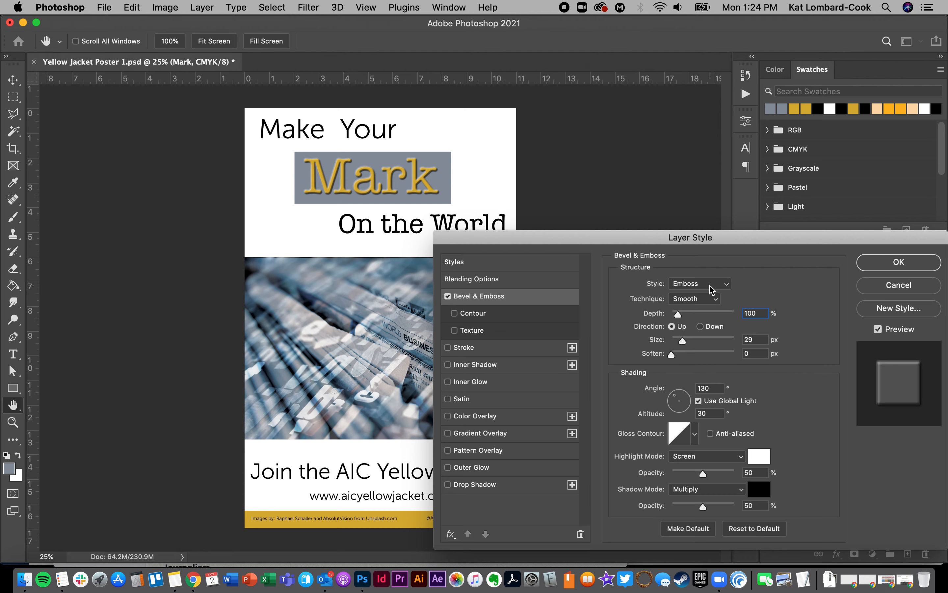
# - Compare the Outer Bevel, Pillow Emboss and Stroke Emboss styles on the Mark text, returning the style to Emboss
pyautogui.click(712, 290)
pyautogui.click(720, 266)
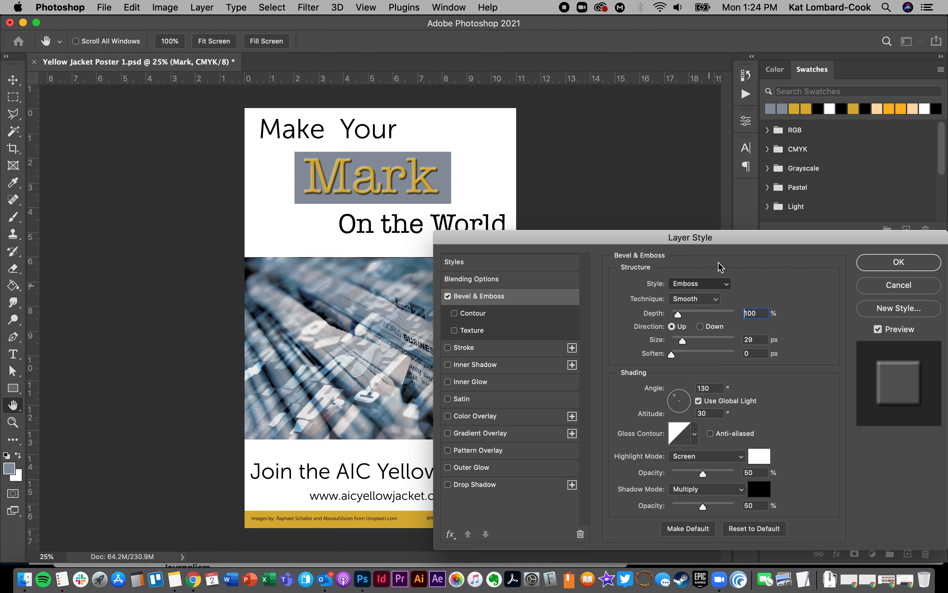
pyautogui.click(712, 283)
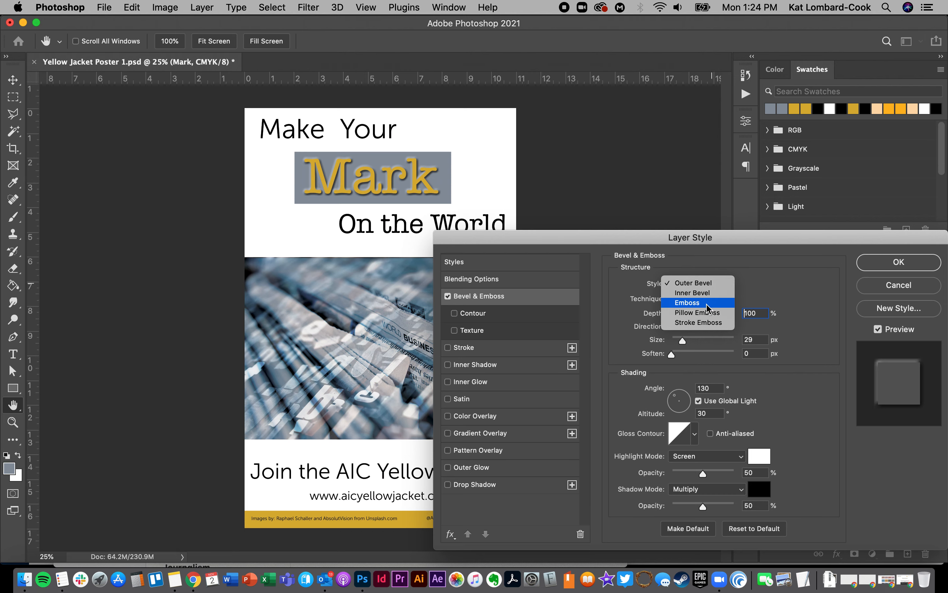
pyautogui.click(706, 304)
pyautogui.click(713, 287)
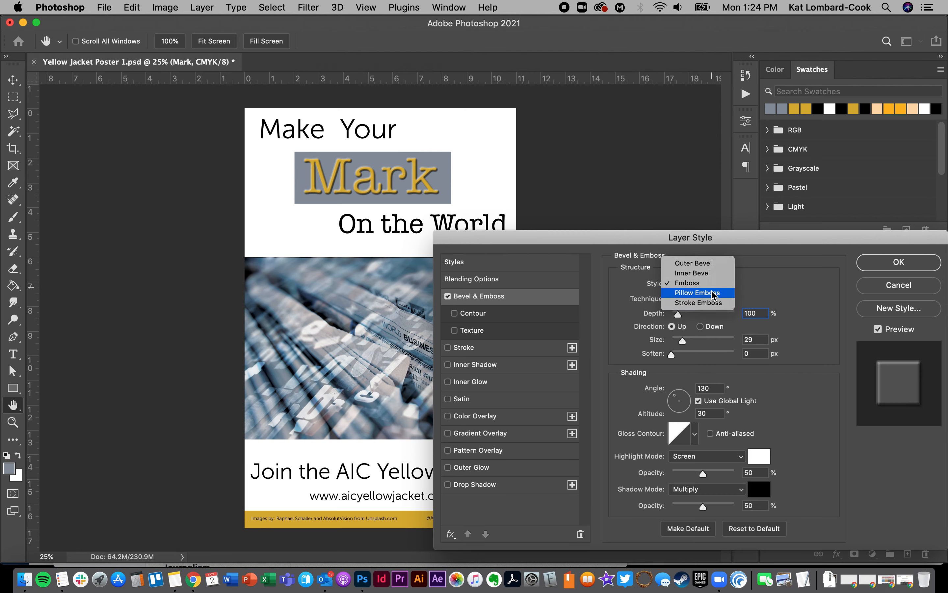
pyautogui.click(713, 295)
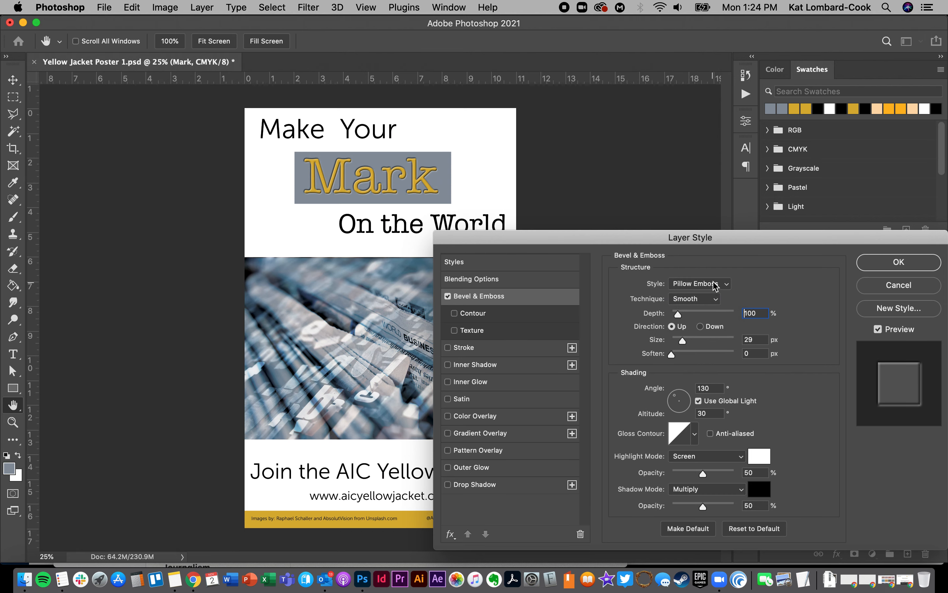
pyautogui.click(713, 285)
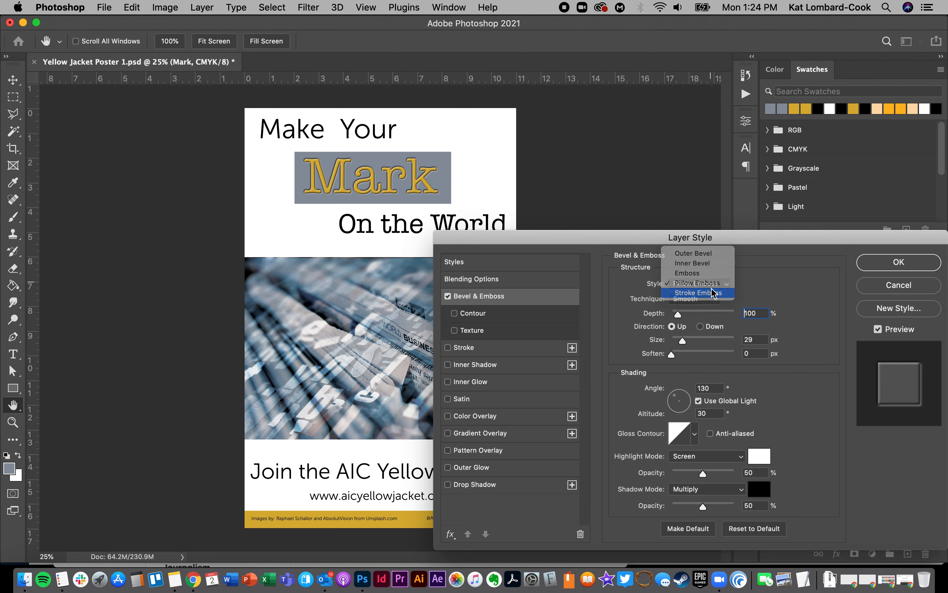
pyautogui.click(714, 295)
pyautogui.click(712, 285)
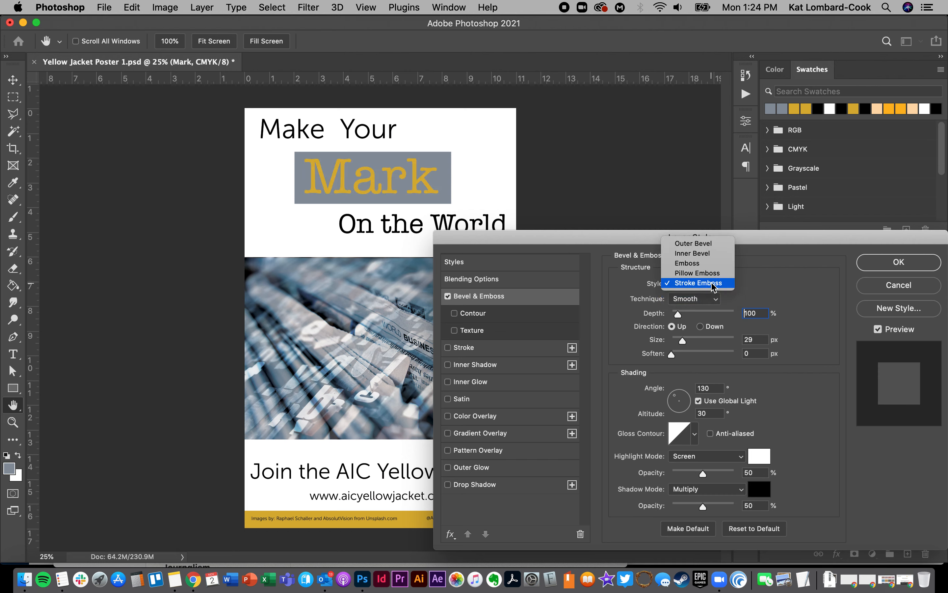
pyautogui.click(712, 264)
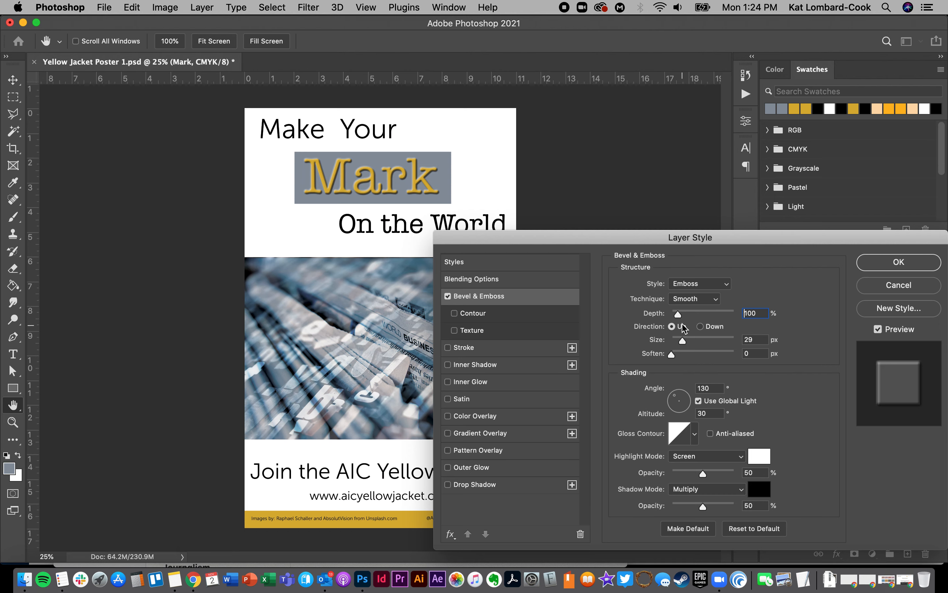
# - Set the emboss depth to 105%, try the Down direction before returning to Up, and keep Soften at 0 px
pyautogui.click(679, 314)
pyautogui.moveTo(679, 314)
pyautogui.mouseDown()
pyautogui.moveTo(690, 315)
pyautogui.moveTo(678, 316)
pyautogui.mouseUp()
pyautogui.click(709, 331)
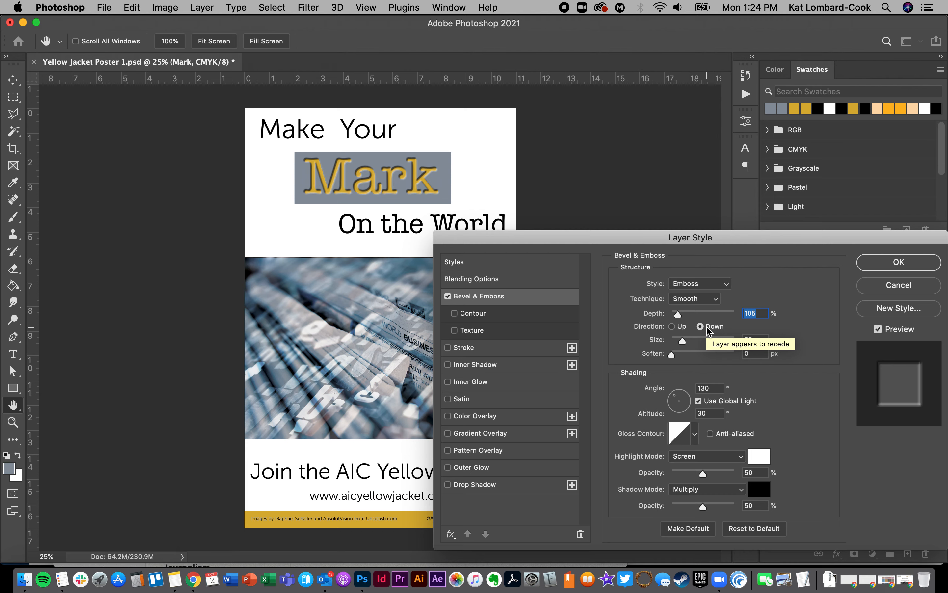
pyautogui.click(678, 331)
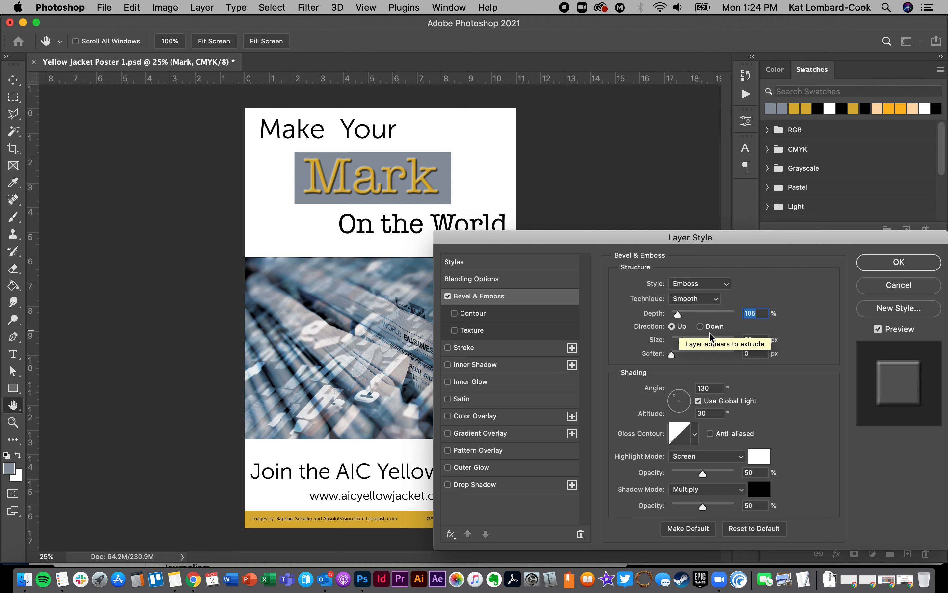
pyautogui.moveTo(672, 355); pyautogui.dragTo(630, 356)
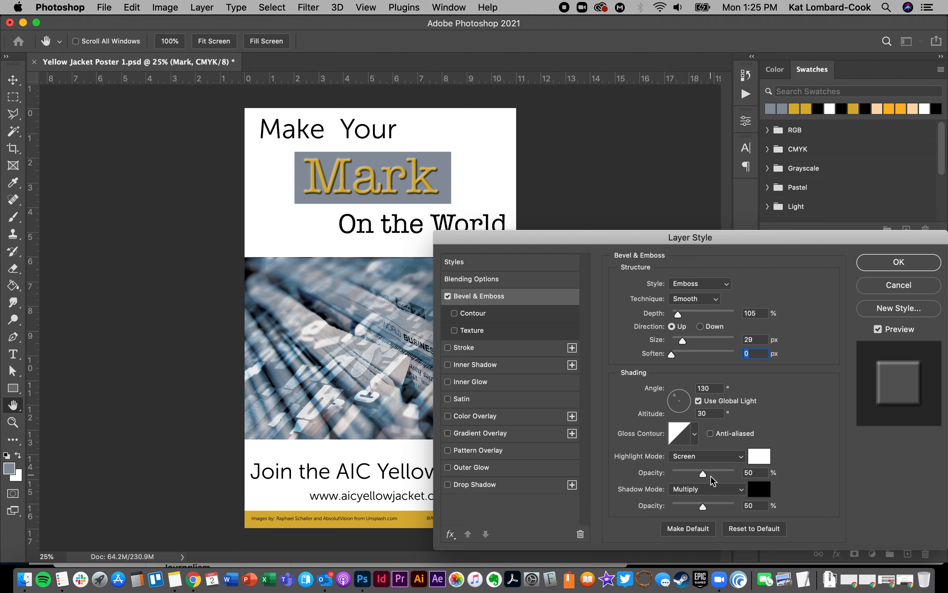
# - Switch the bevel style to Inner Bevel, try the Down direction before returning to Up, and set the size to 32 px
pyautogui.click(705, 286)
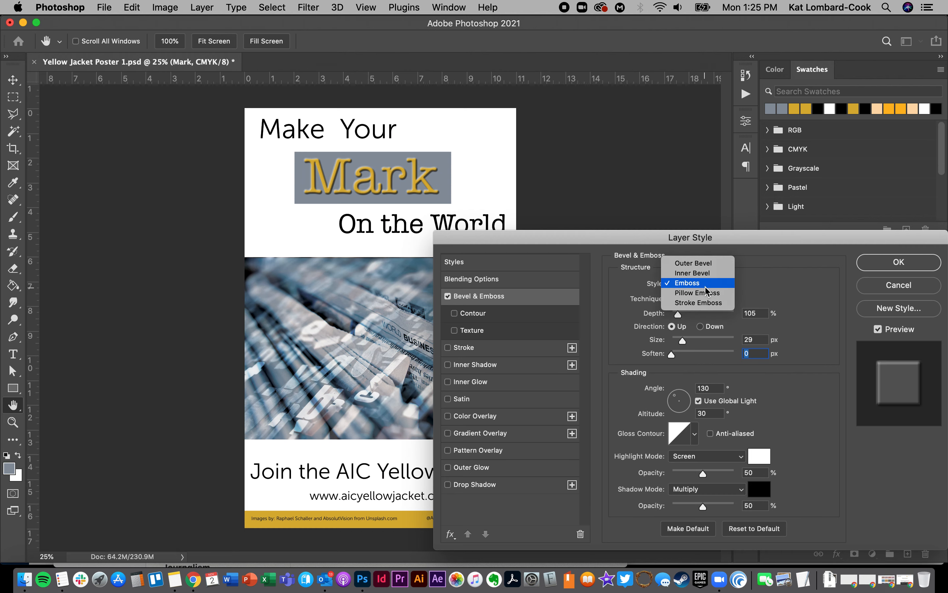
pyautogui.click(713, 274)
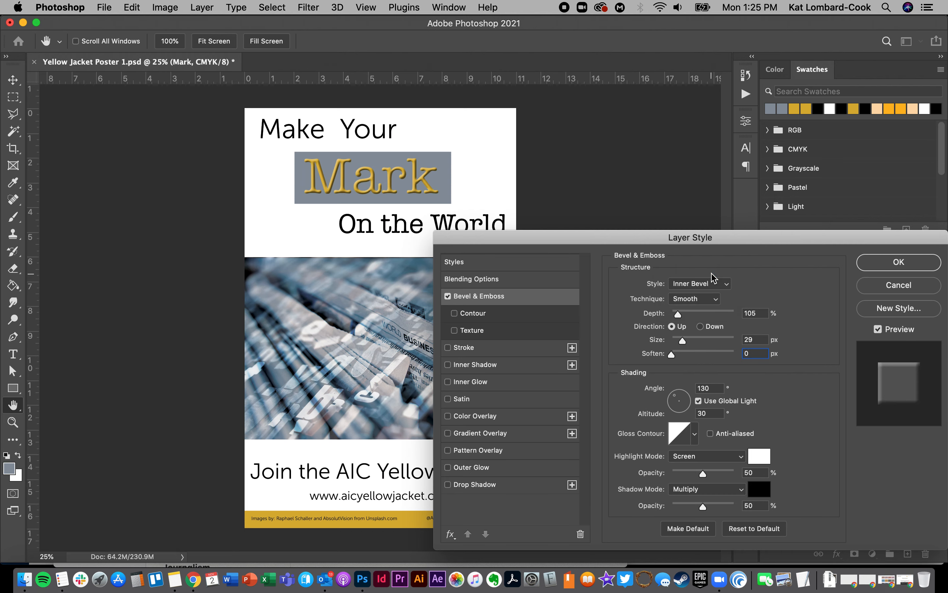
pyautogui.click(708, 329)
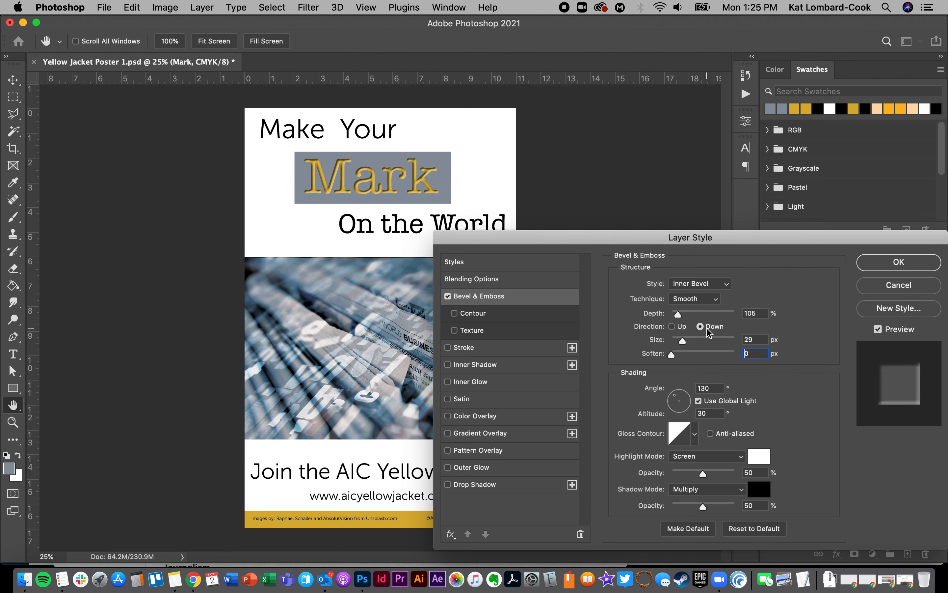
pyautogui.click(682, 328)
pyautogui.moveTo(684, 345); pyautogui.dragTo(684, 345)
# - Replace Bevel & Emboss with an Inner Shadow at 21% opacity, 16 px distance, 8% choke and 13 px size, and apply the layer style
pyautogui.click(448, 365)
pyautogui.click(448, 296)
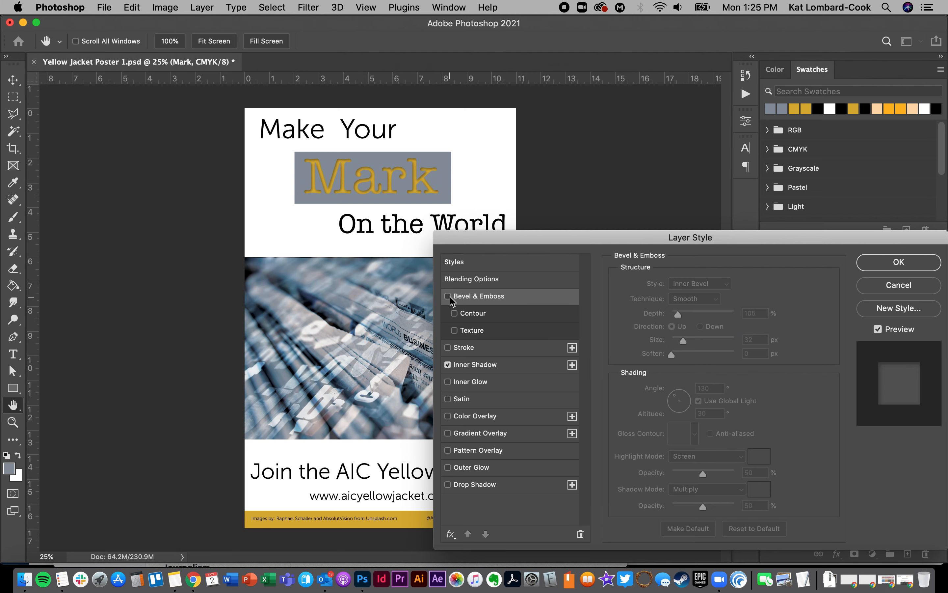
pyautogui.click(499, 366)
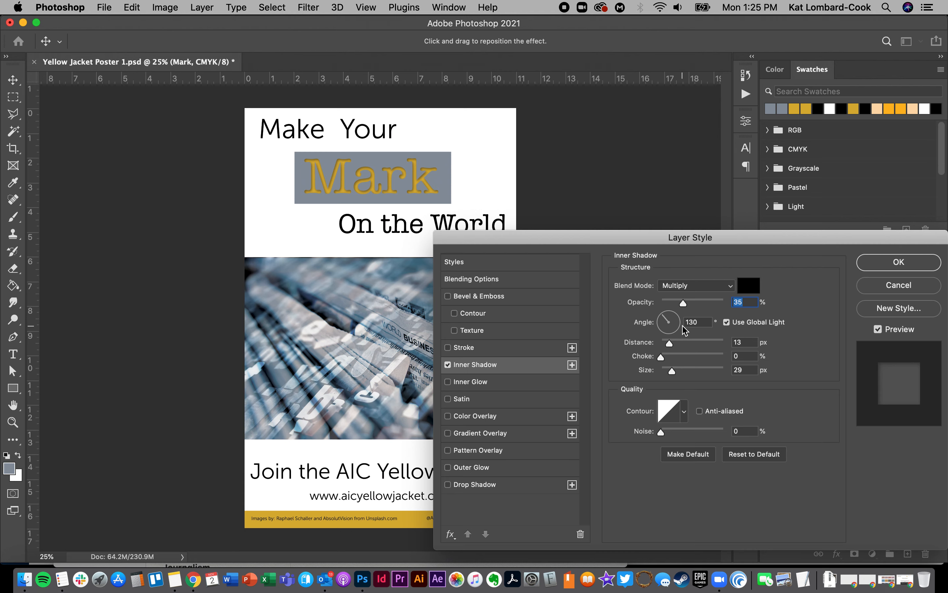
pyautogui.moveTo(669, 347); pyautogui.dragTo(658, 356)
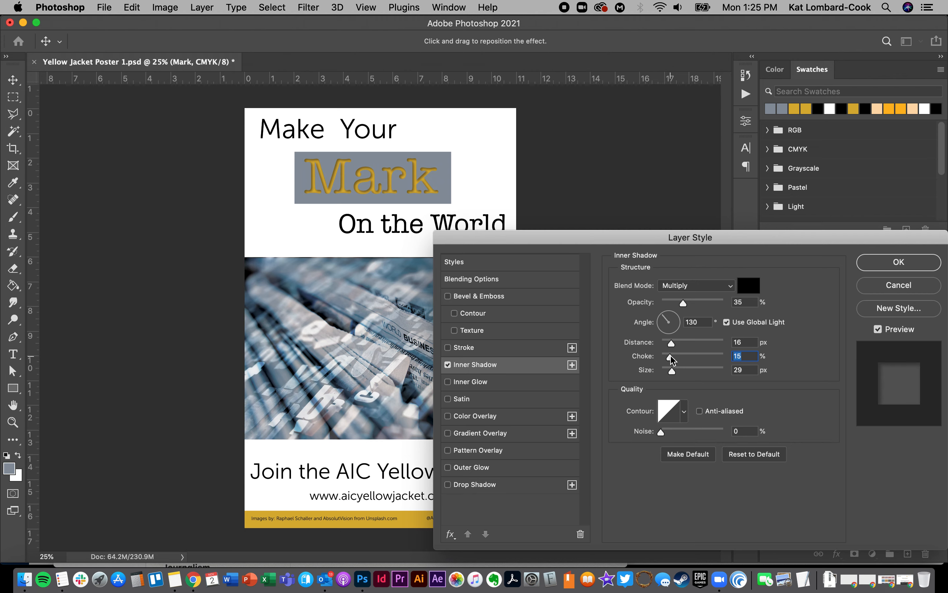
pyautogui.moveTo(673, 370); pyautogui.dragTo(672, 373)
pyautogui.moveTo(683, 302); pyautogui.dragTo(675, 304)
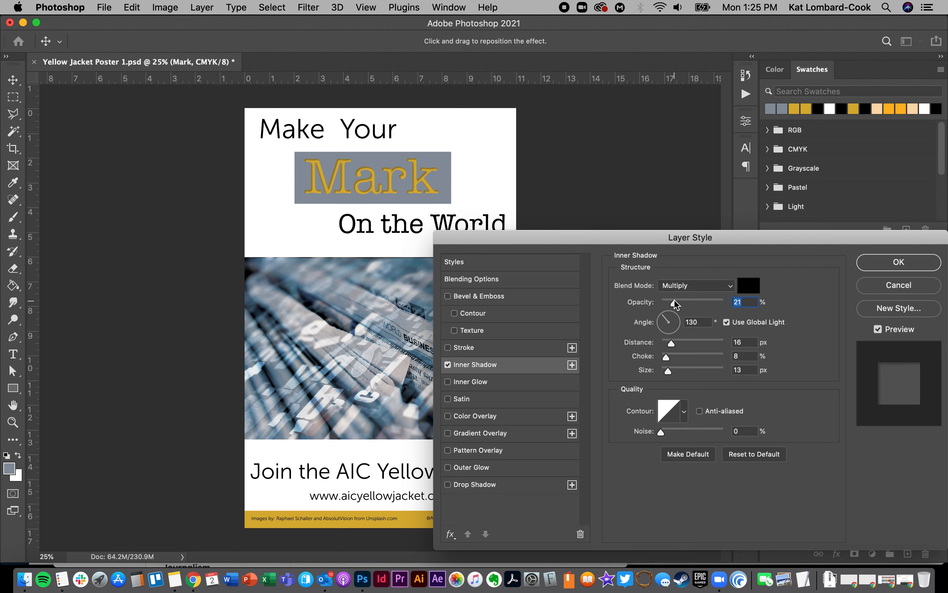
pyautogui.click(877, 262)
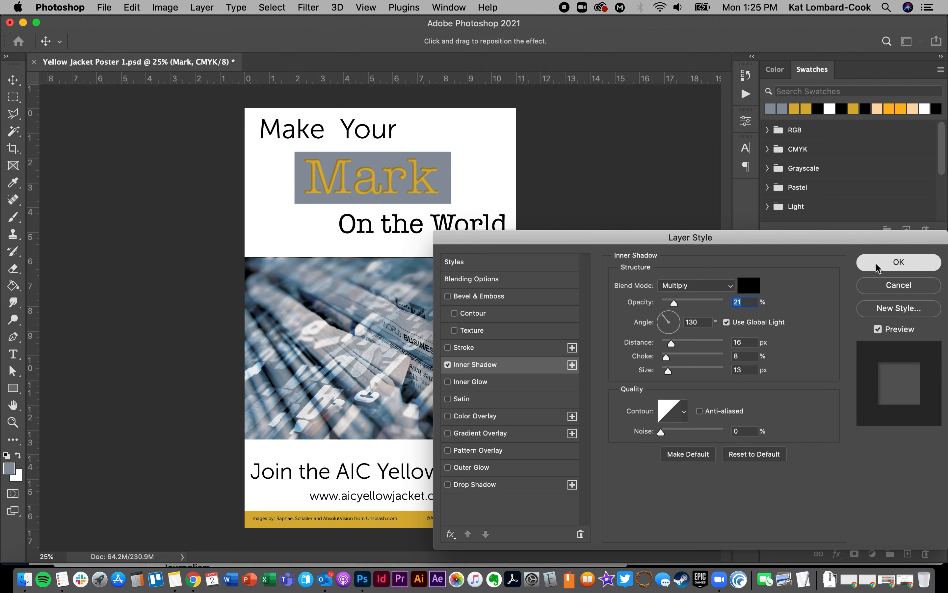
# - Toggle the visibility of the Mark layer's Drop Shadow, Inner Shadow and whole effects group to compare their looks
pyautogui.scroll(-2, 859, 483)
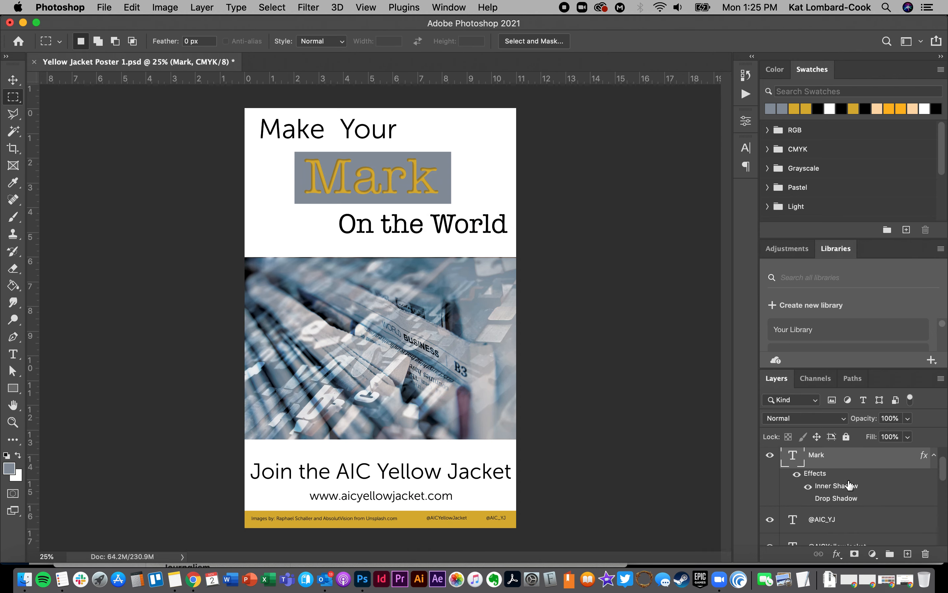
pyautogui.click(809, 498)
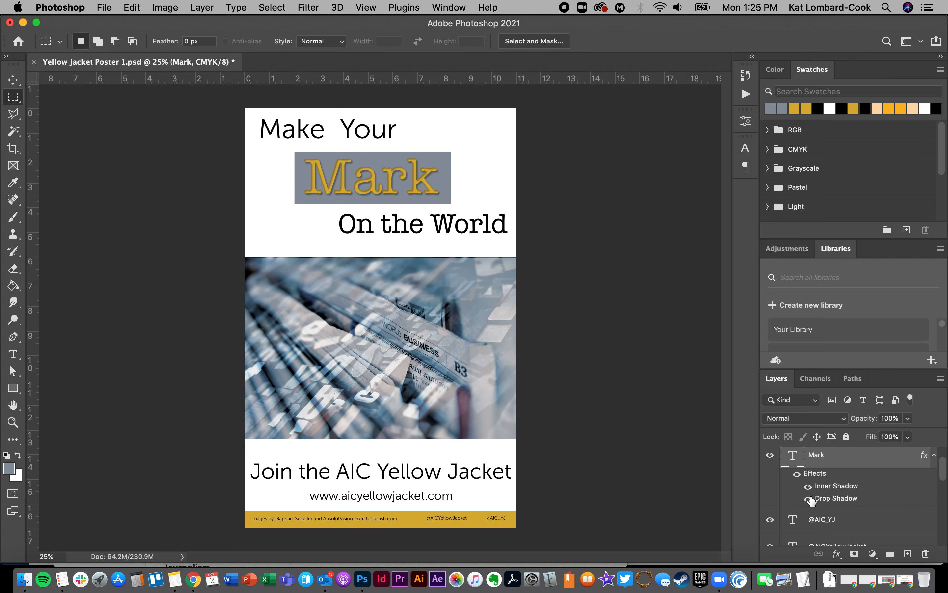
pyautogui.click(810, 500)
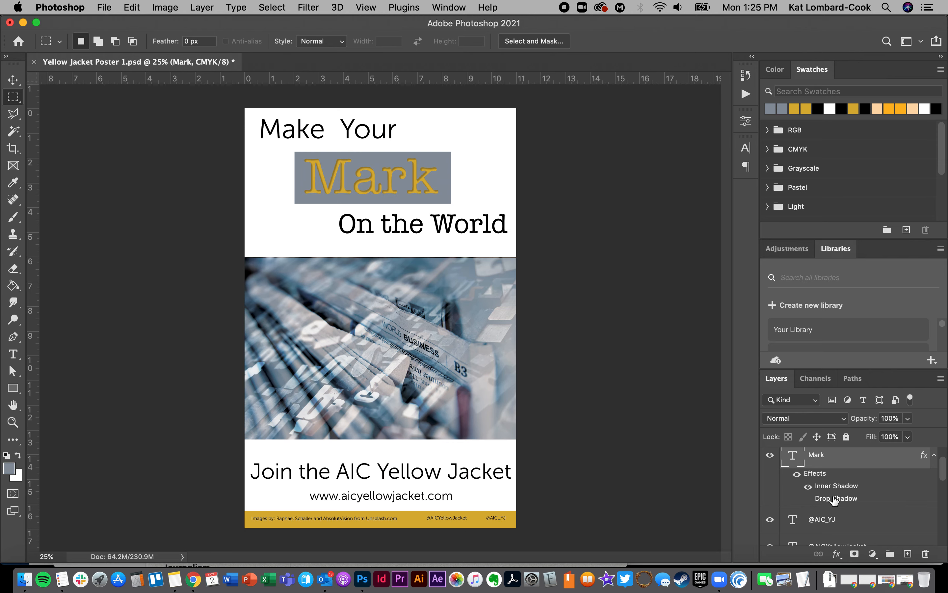
pyautogui.click(808, 486)
pyautogui.click(810, 499)
pyautogui.click(810, 500)
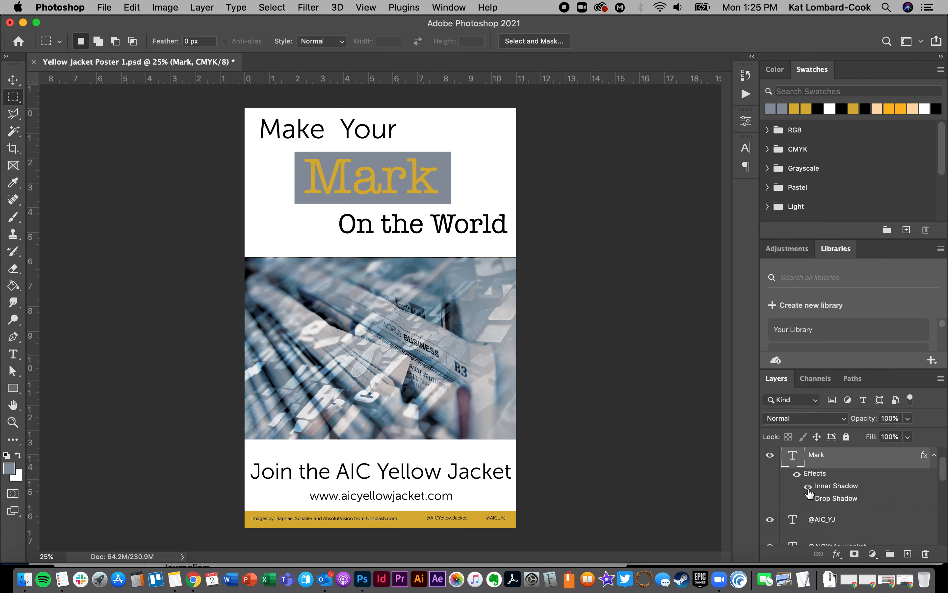
pyautogui.click(808, 487)
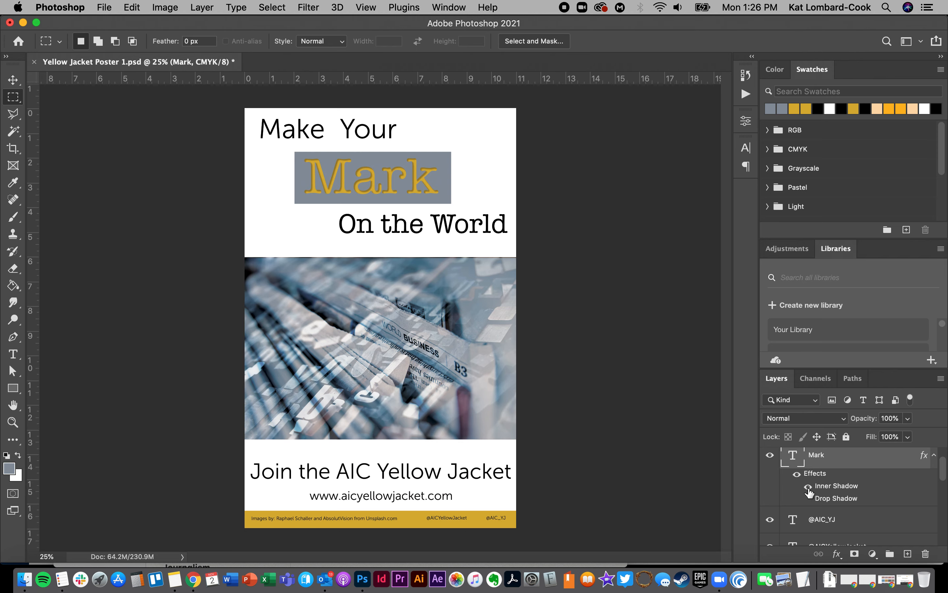
pyautogui.click(797, 474)
pyautogui.click(798, 474)
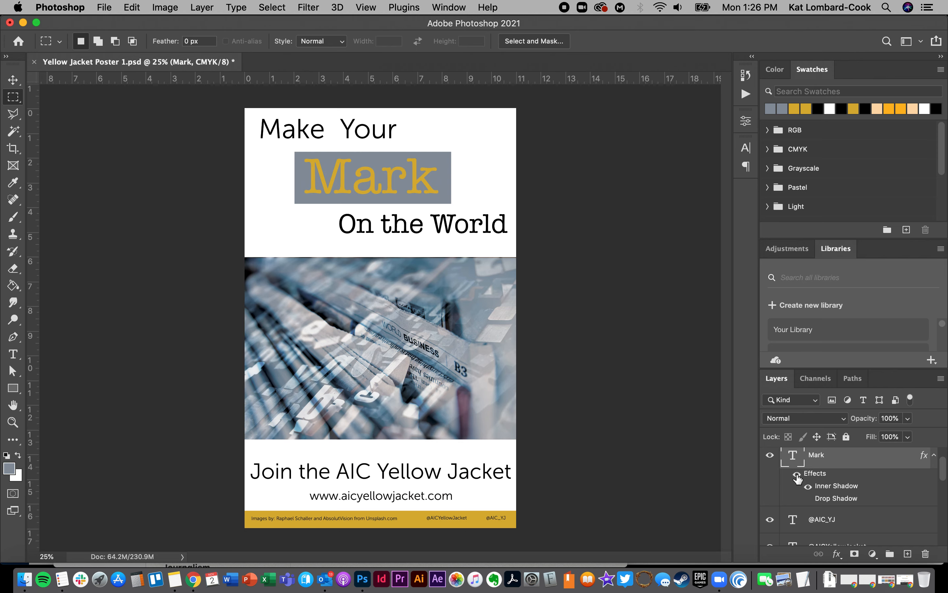